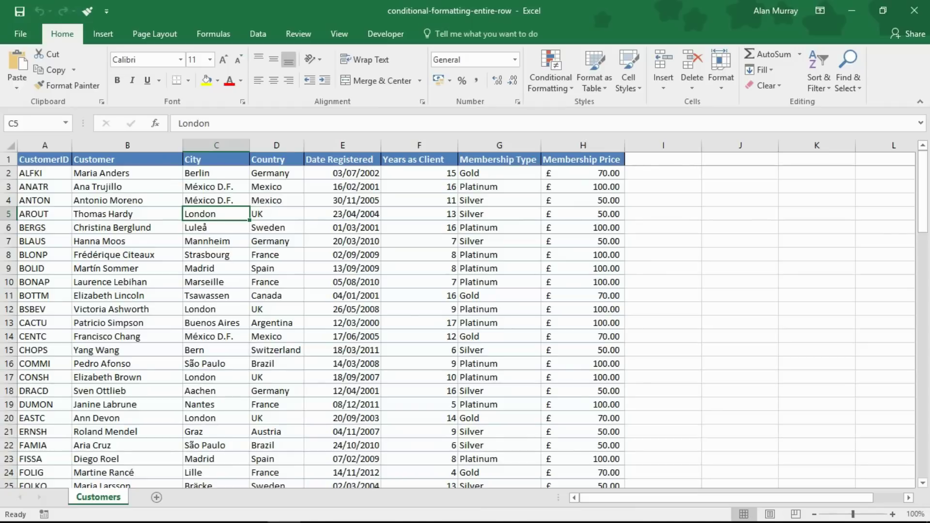
{"action": "left_click_drag", "start_coordinate": [420, 173], "coordinate": [419, 309]}
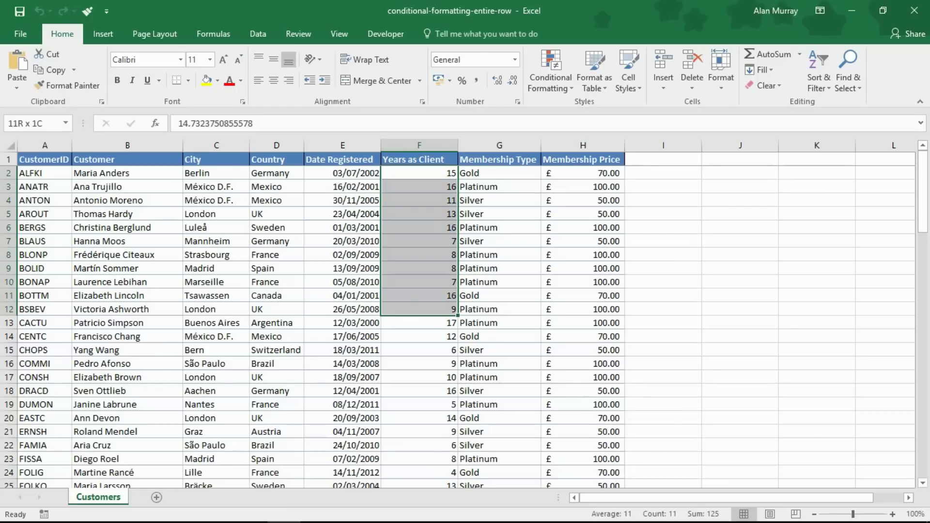
{"action": "left_click_drag", "start_coordinate": [419, 309], "coordinate": [419, 337]}
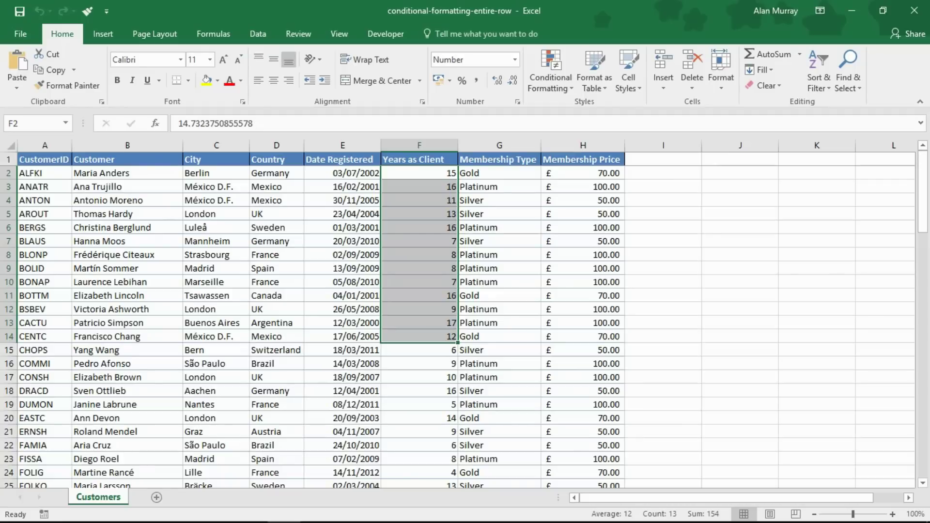
{"action": "left_click", "coordinate": [127, 241]}
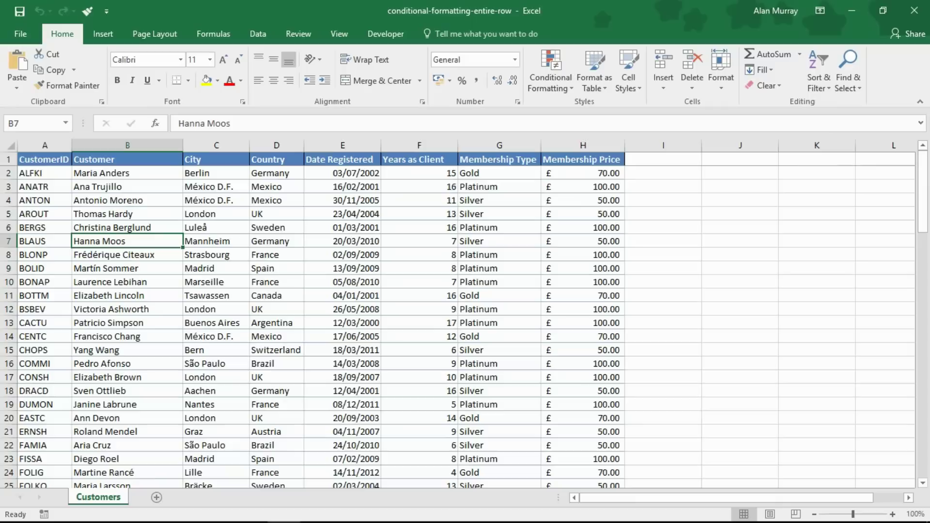
{"action": "left_click", "coordinate": [499, 228]}
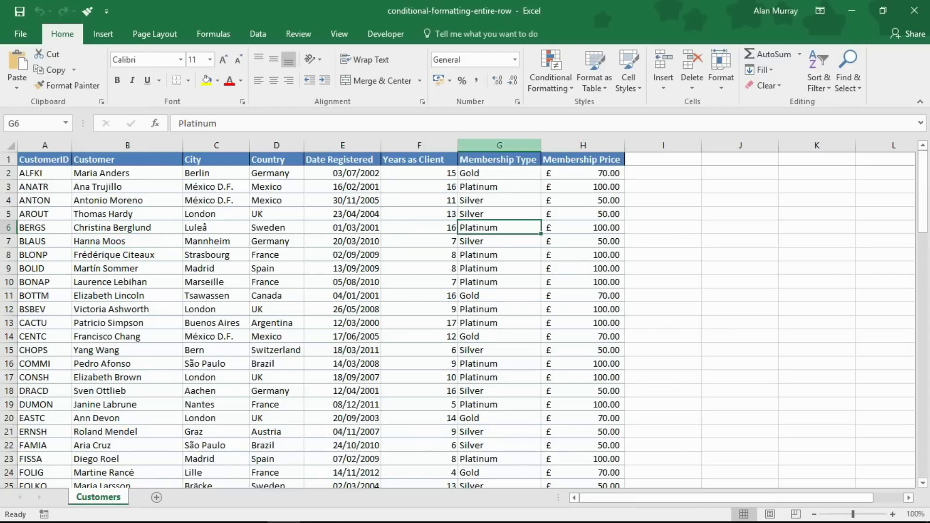
{"action": "left_click", "coordinate": [499, 145]}
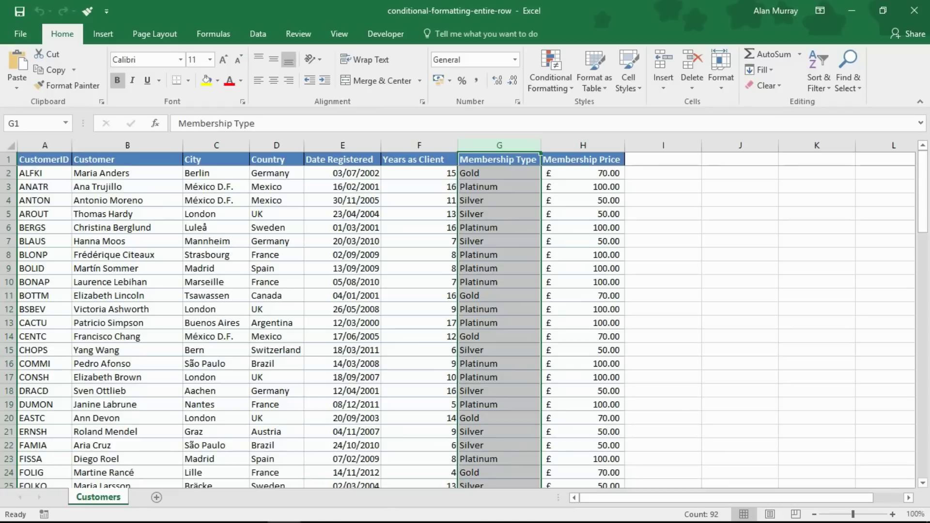
- Start a formula-based conditional formatting rule for all customer data in A2:H92, leaving out the header row
{"action": "left_click", "coordinate": [44, 173]}
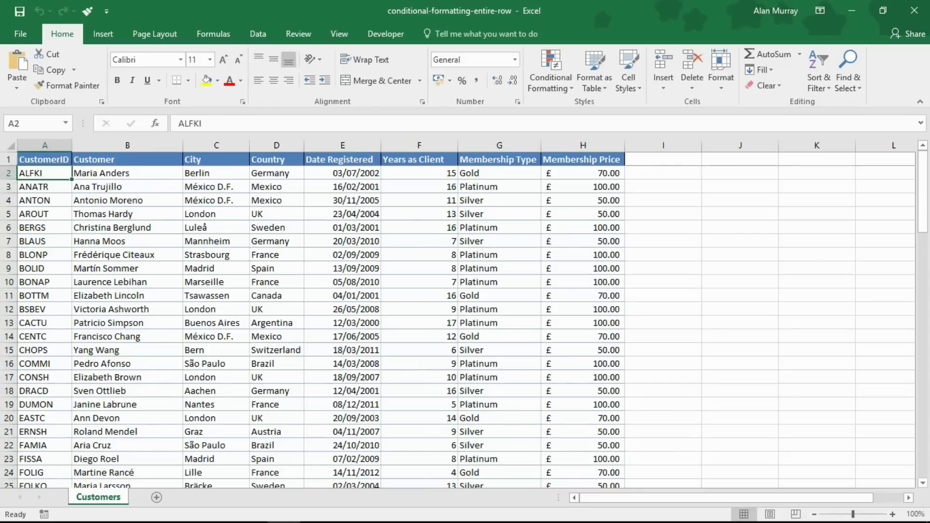
{"action": "key", "text": "ctrl+shift+Down"}
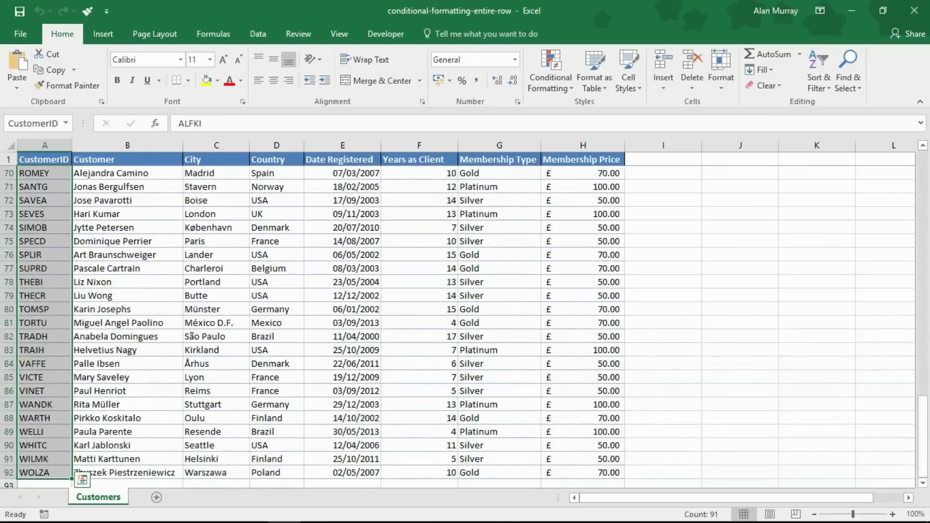
{"action": "key", "text": "ctrl+shift+Right"}
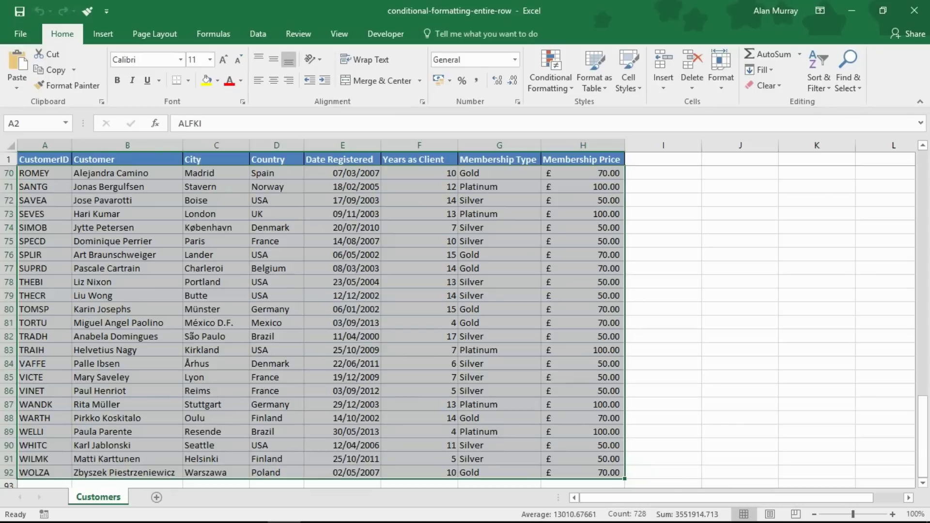
{"action": "left_click", "coordinate": [551, 78]}
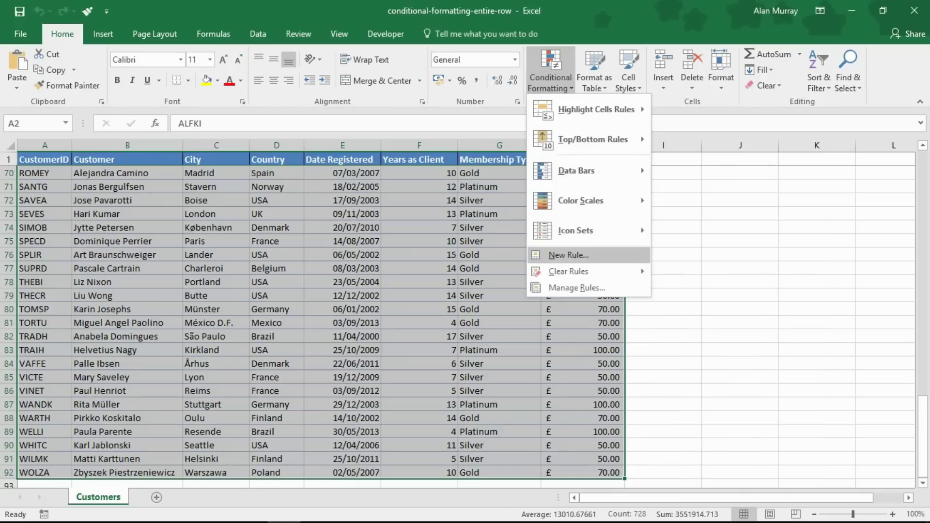
{"action": "left_click", "coordinate": [568, 255]}
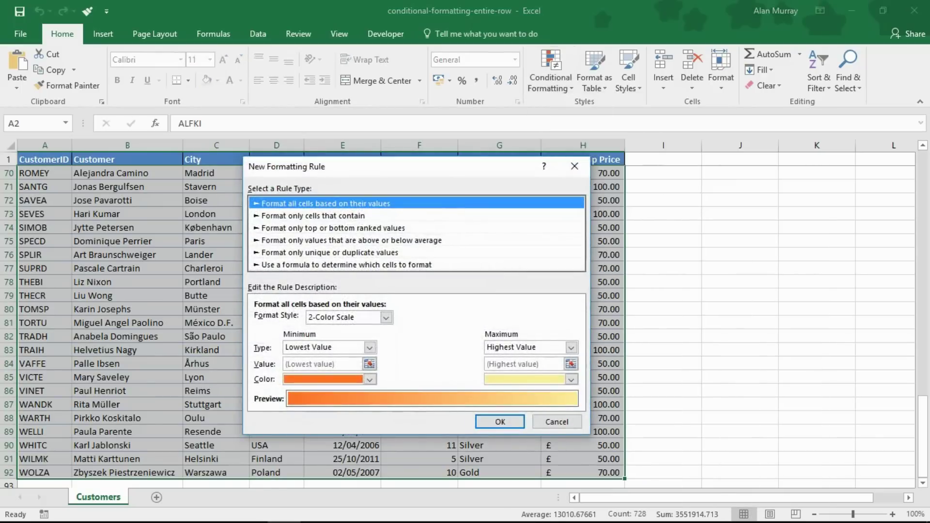
{"action": "left_click", "coordinate": [347, 265]}
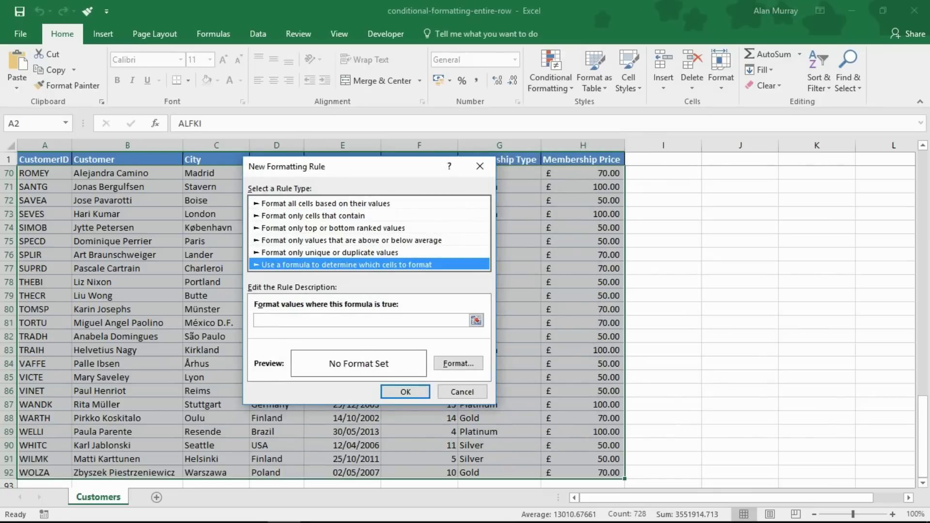
- Enter the rule formula =$G2="Platinum" so the format depends on each row's membership type
{"action": "left_click", "coordinate": [339, 321]}
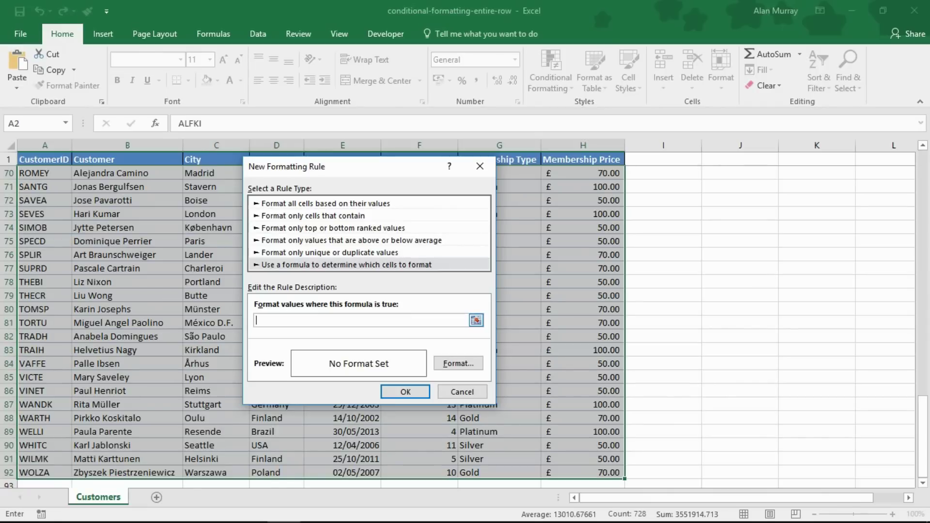
{"action": "type", "text": "="}
{"action": "left_click_drag", "start_coordinate": [368, 166], "coordinate": [292, 155]}
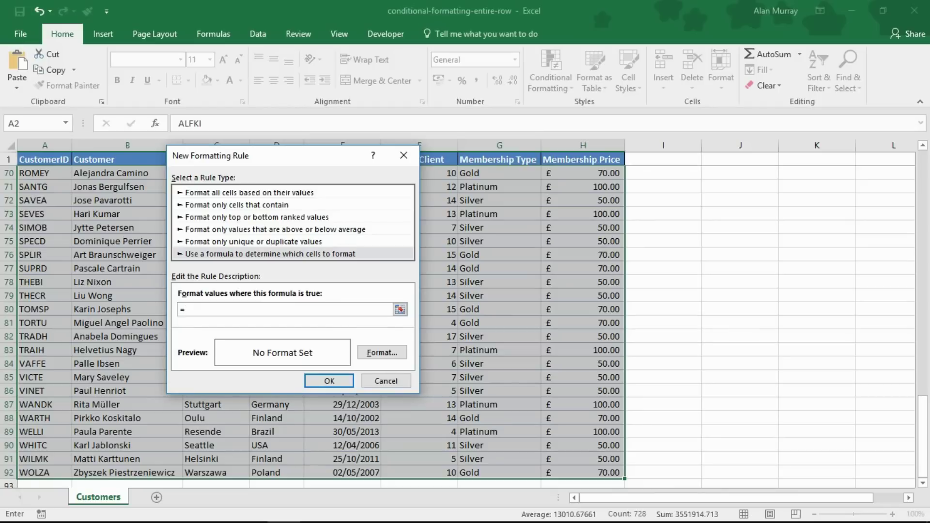
{"action": "type", "text": "$G2"}
{"action": "type", "text": "=\"Platinum"}
- Give the rule a light green background fill and apply it to the selected customer rows
{"action": "left_click", "coordinate": [383, 353]}
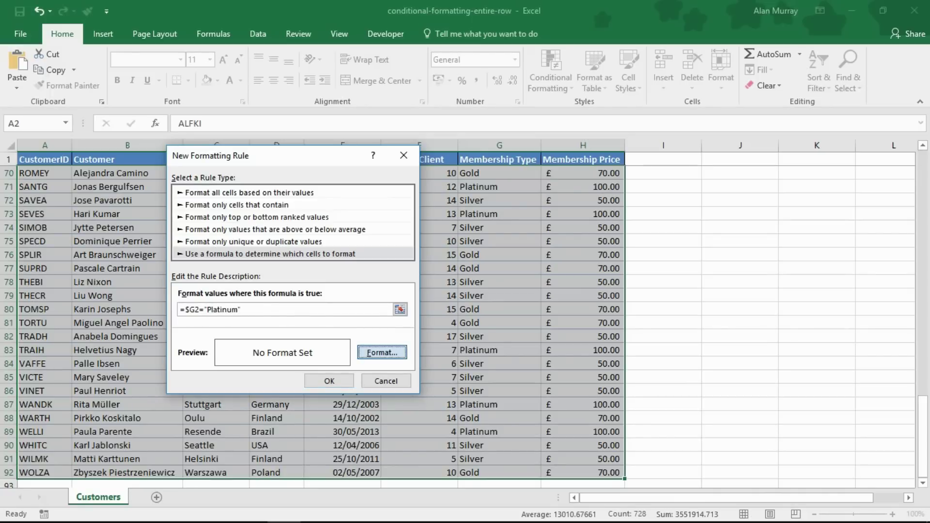
{"action": "key", "text": "Return"}
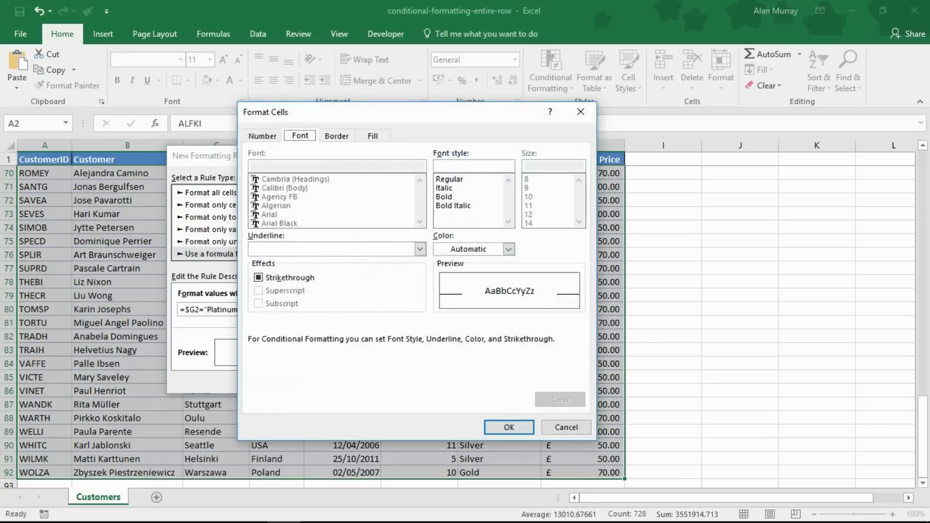
{"action": "left_click", "coordinate": [373, 136]}
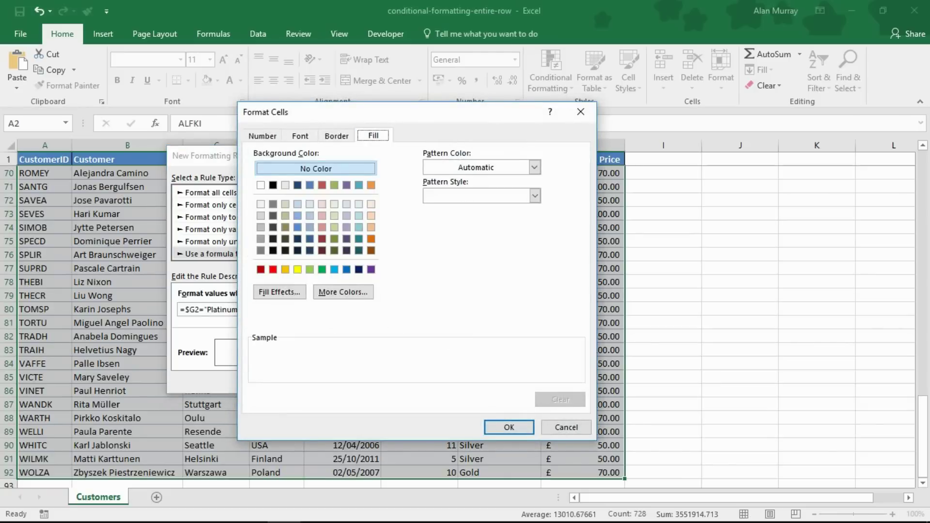
{"action": "left_click", "coordinate": [335, 228]}
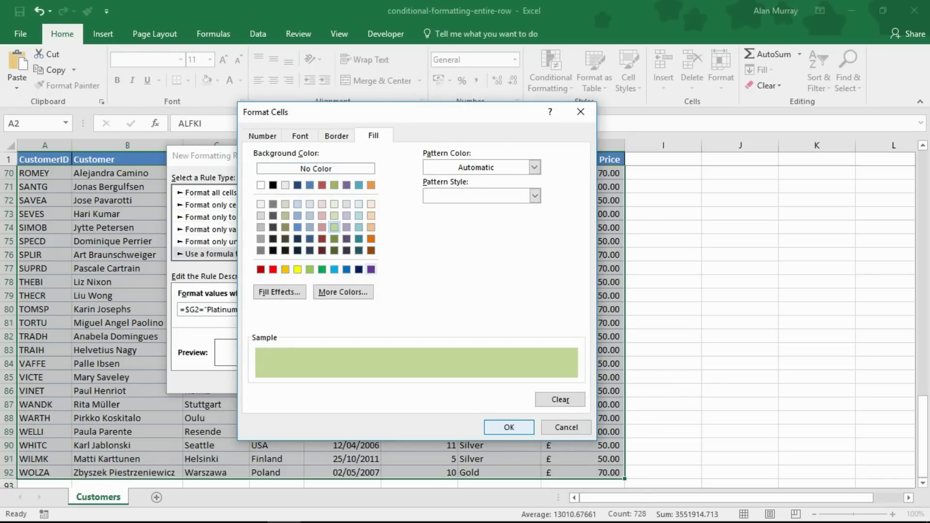
{"action": "left_click", "coordinate": [509, 427]}
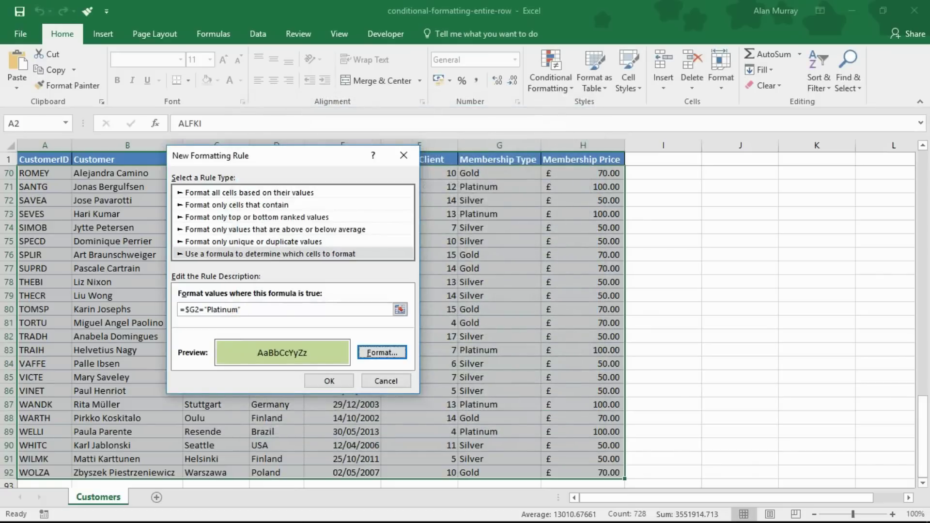
{"action": "left_click", "coordinate": [329, 381]}
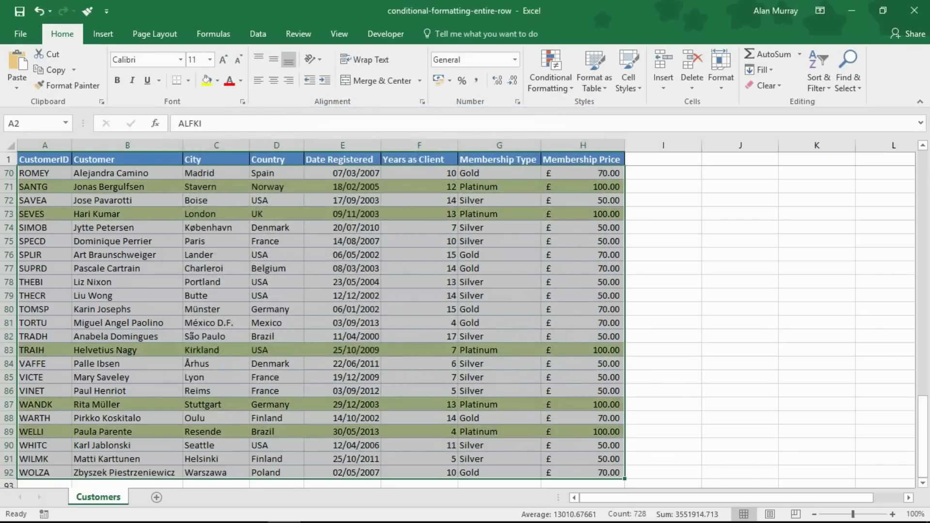
- Check the formatting across entire Platinum rows at both the end and the beginning of the customer list
{"action": "left_click", "coordinate": [276, 323]}
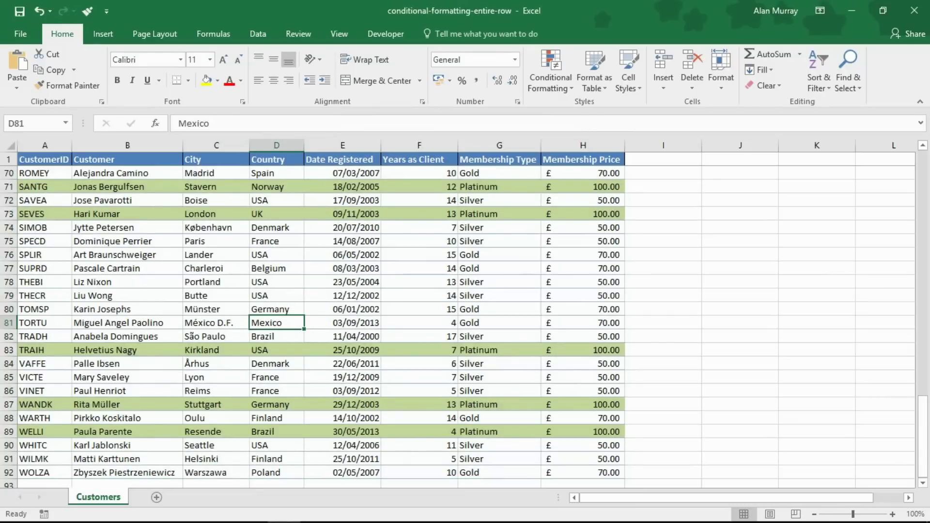
{"action": "left_click_drag", "start_coordinate": [34, 214], "coordinate": [436, 214]}
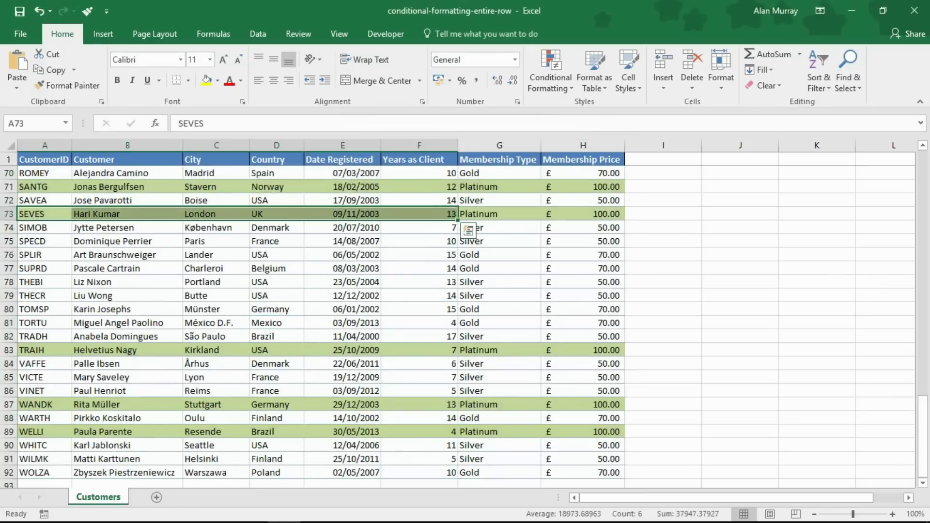
{"action": "left_click", "coordinate": [583, 214]}
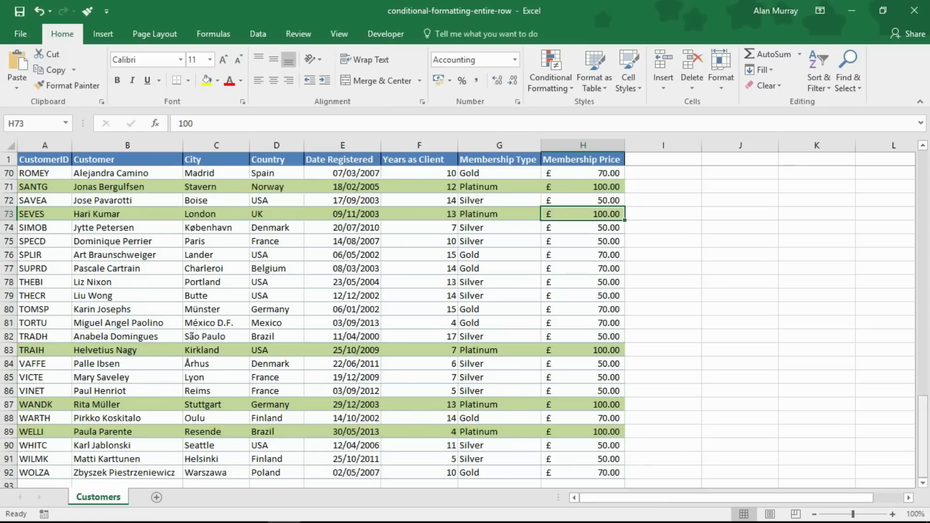
{"action": "left_click_drag", "start_coordinate": [923, 407], "coordinate": [923, 161]}
{"action": "left_click", "coordinate": [343, 241]}
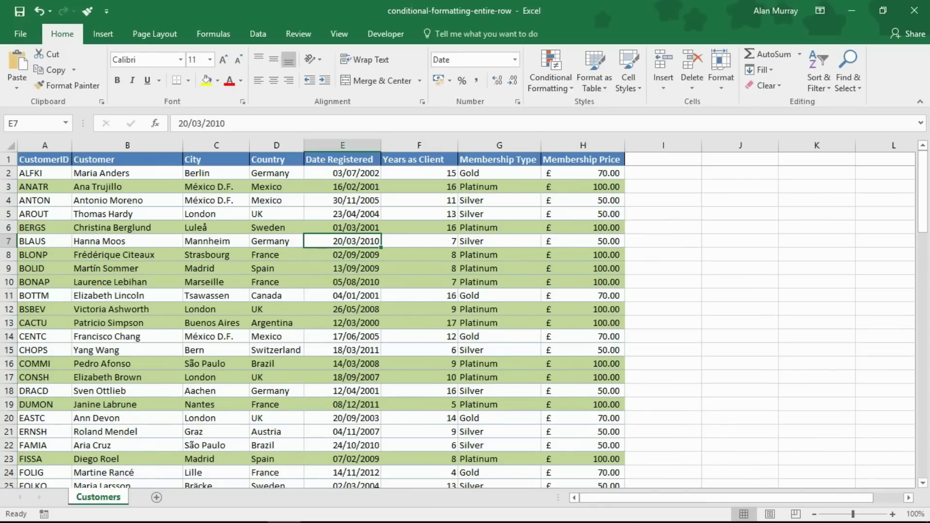
{"action": "left_click", "coordinate": [276, 323]}
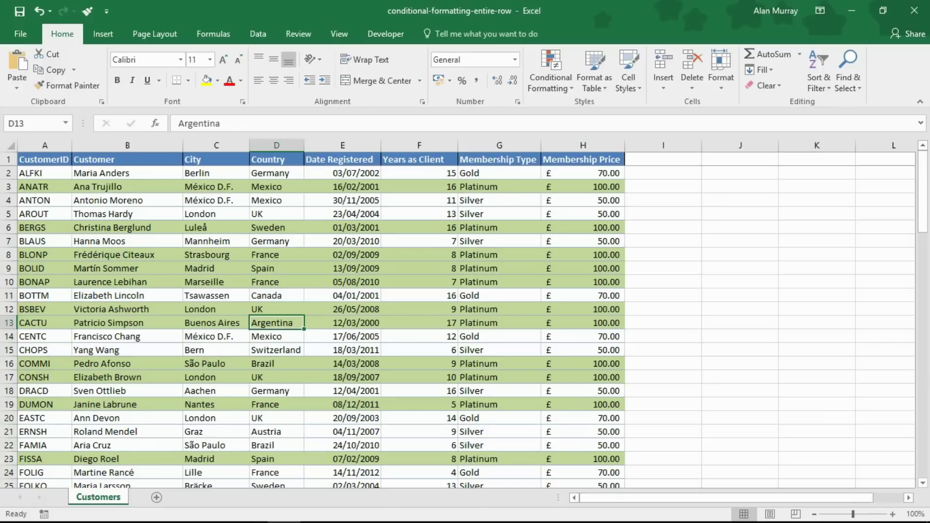
- Enlarge the sheet to 190% and examine the row highlighting against the Membership Type values
{"action": "left_click", "coordinate": [893, 514]}
{"action": "left_click", "coordinate": [893, 514]}
{"action": "left_click", "coordinate": [893, 515]}
{"action": "left_click", "coordinate": [893, 514]}
{"action": "left_click", "coordinate": [893, 515]}
{"action": "left_click", "coordinate": [893, 514]}
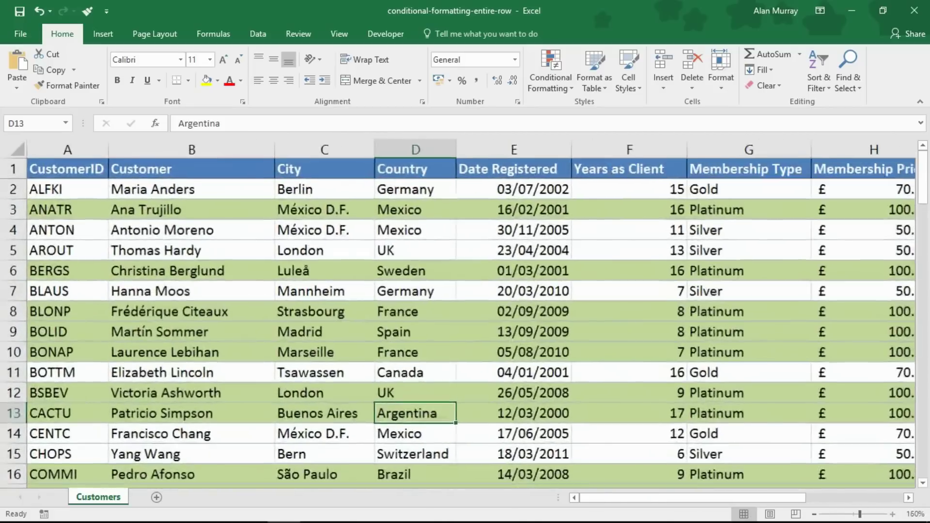
{"action": "left_click", "coordinate": [893, 515]}
{"action": "left_click", "coordinate": [893, 515]}
{"action": "left_click", "coordinate": [893, 514]}
{"action": "left_click", "coordinate": [527, 358]}
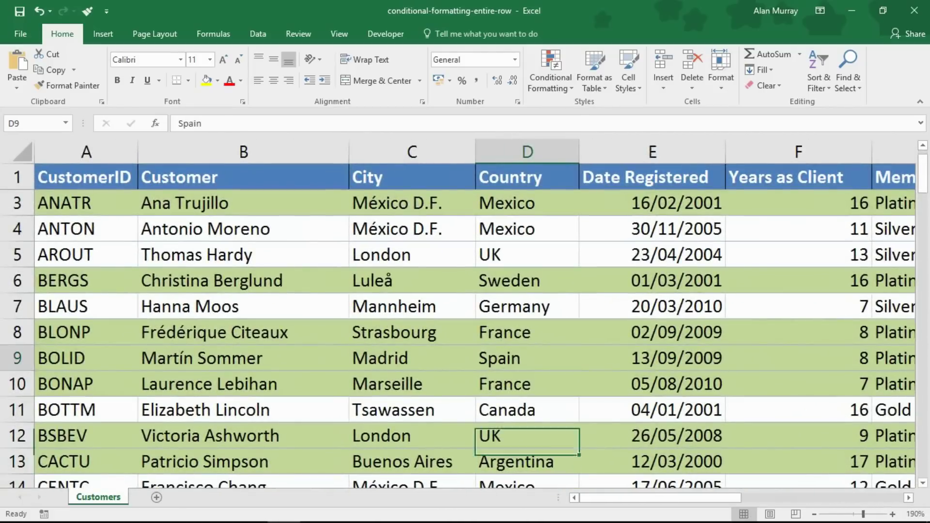
{"action": "left_click", "coordinate": [652, 203]}
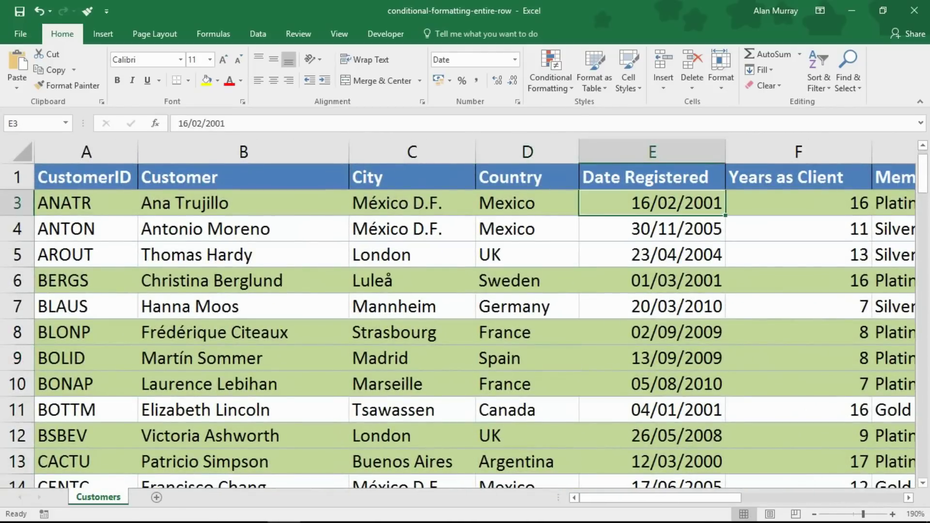
{"action": "left_click", "coordinate": [653, 280]}
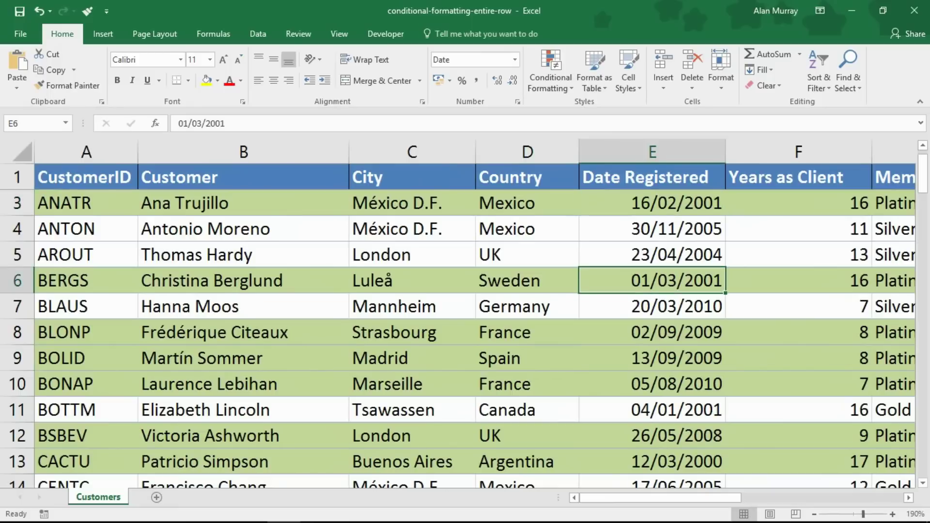
{"action": "left_click_drag", "start_coordinate": [894, 203], "coordinate": [894, 359]}
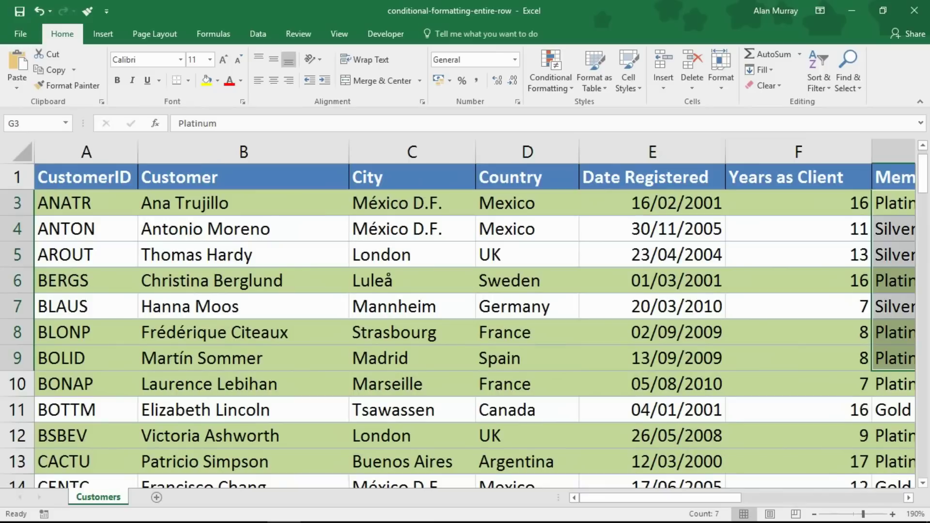
{"action": "left_click", "coordinate": [244, 333]}
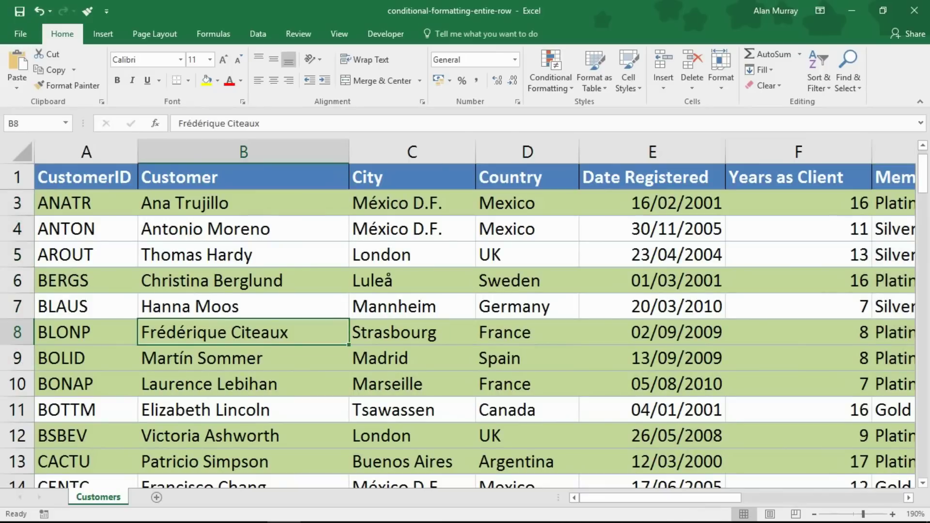